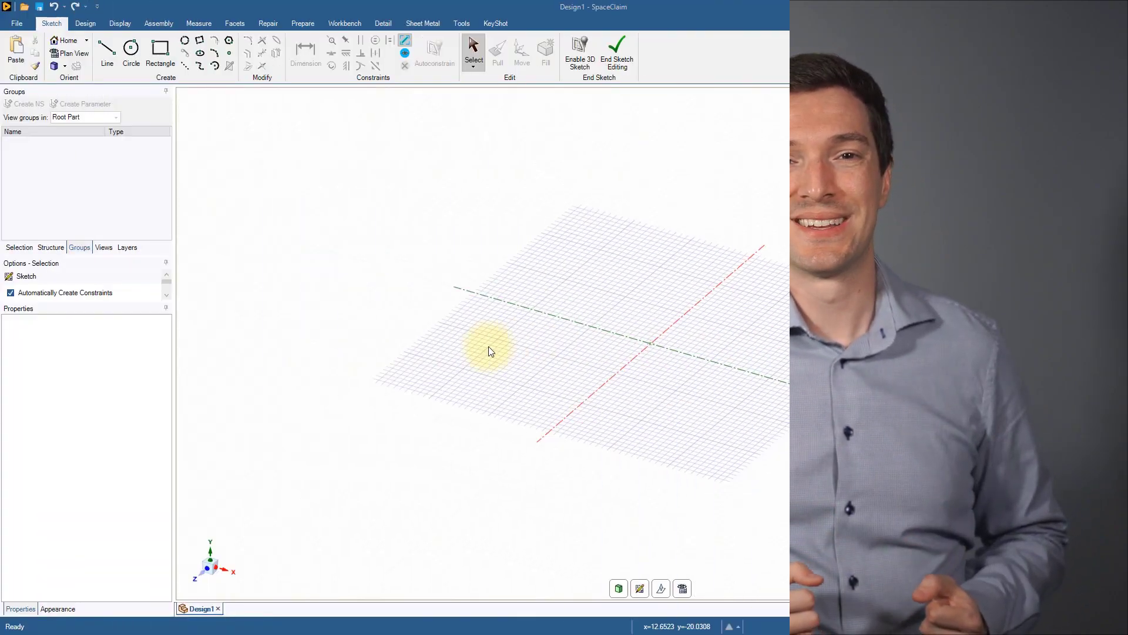
Open the Example-BOI-FOI.scdoc design file from the File menu.
click(16, 27)
click(27, 77)
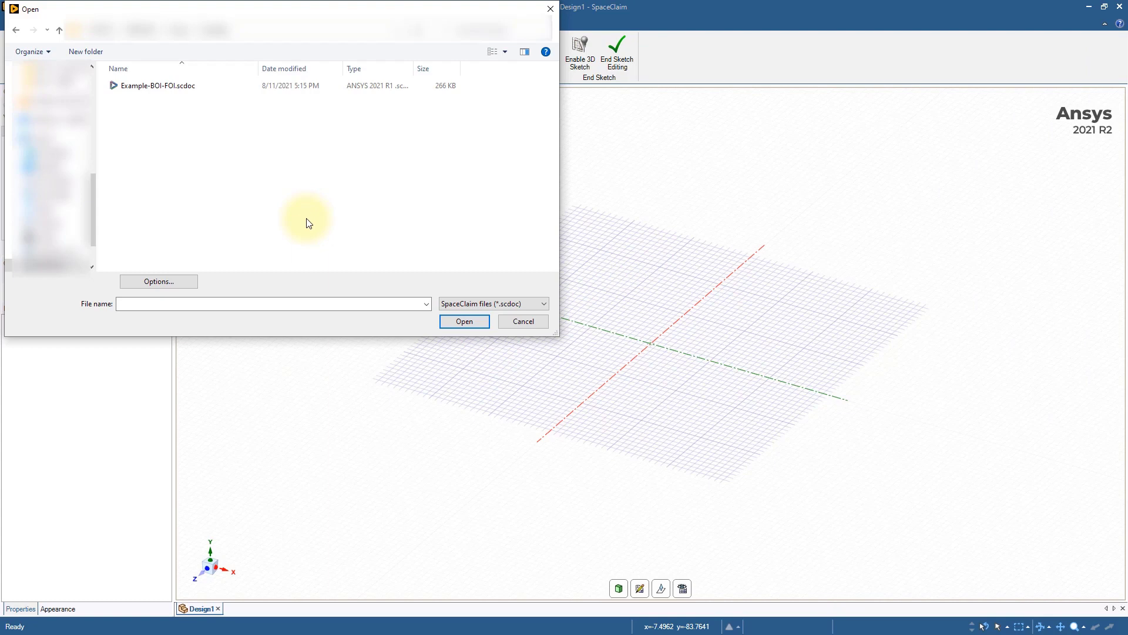
click(139, 86)
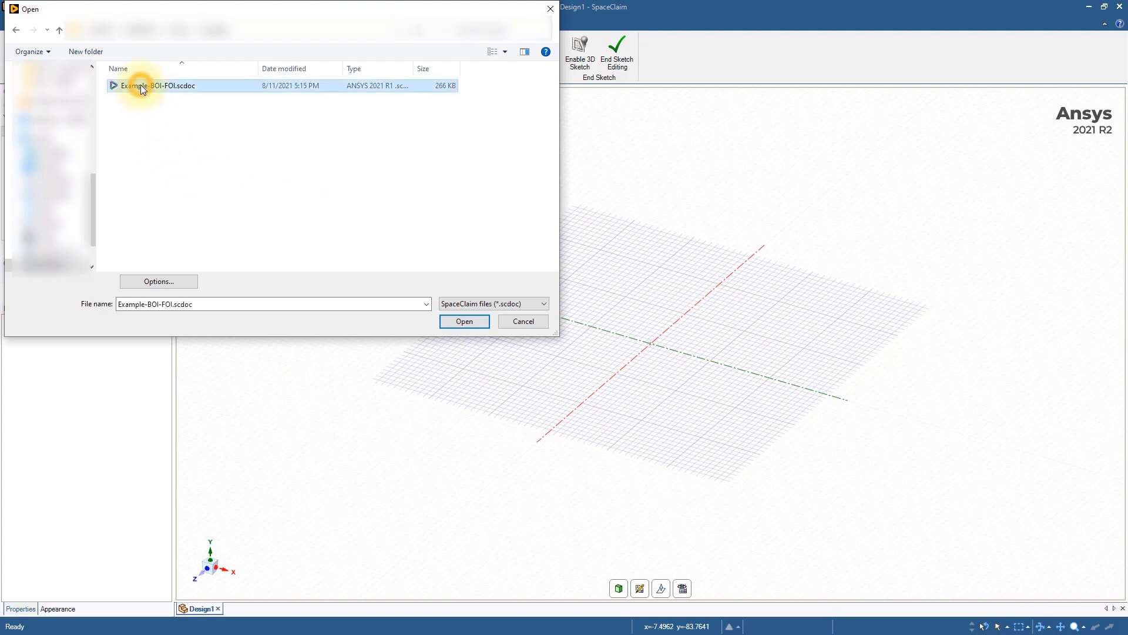
click(469, 323)
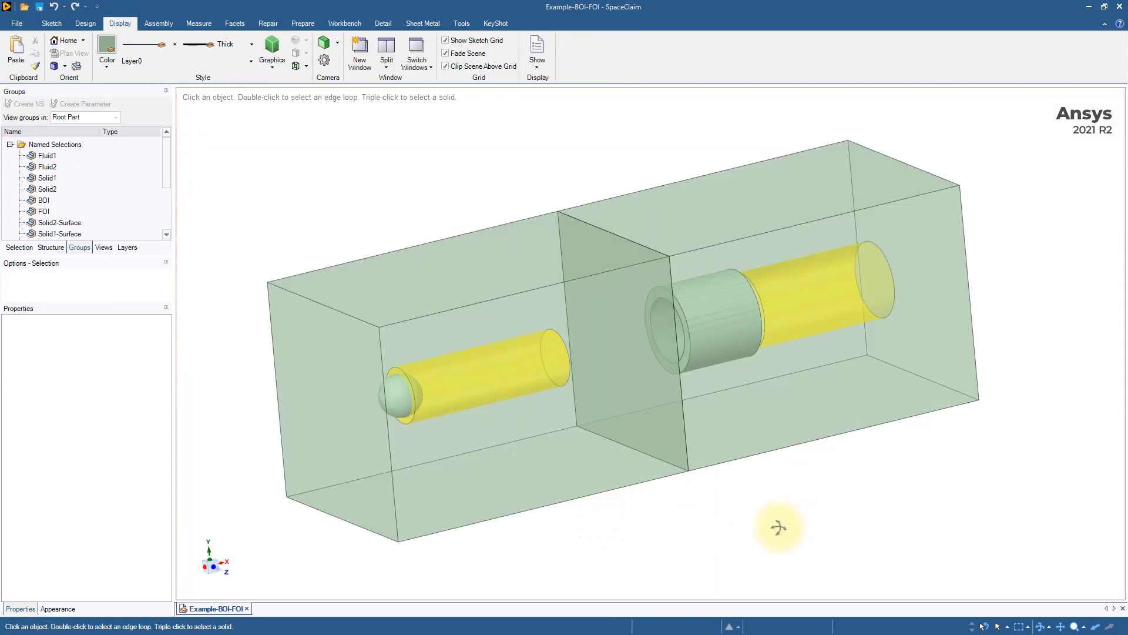
middle_drag(781, 523, 803, 516)
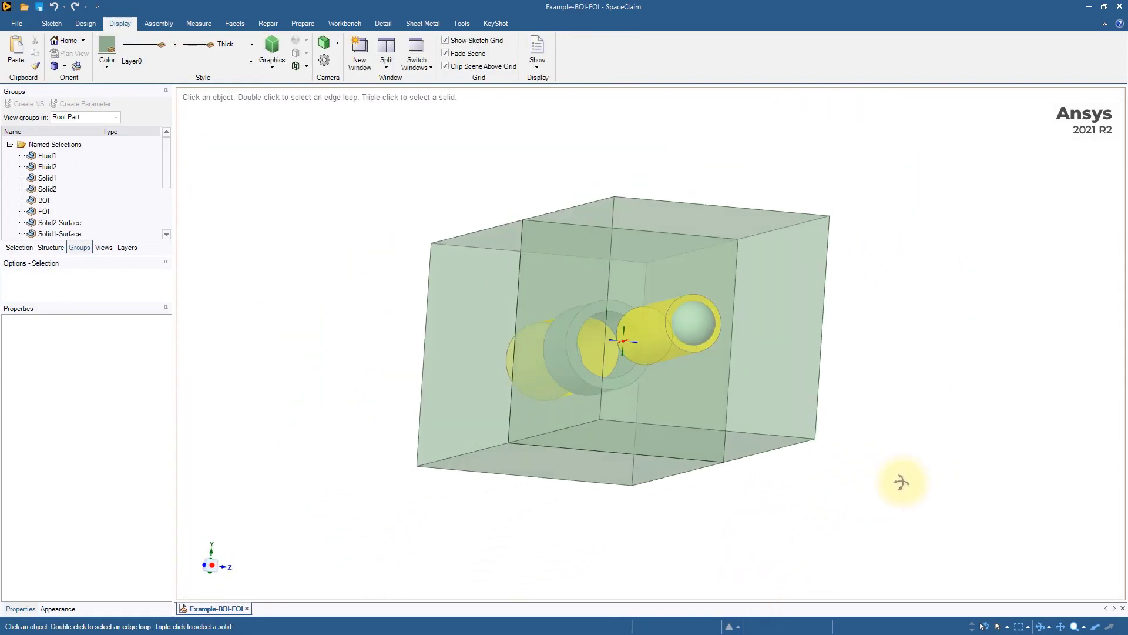
middle_drag(802, 516, 585, 432)
click(470, 380)
click(828, 324)
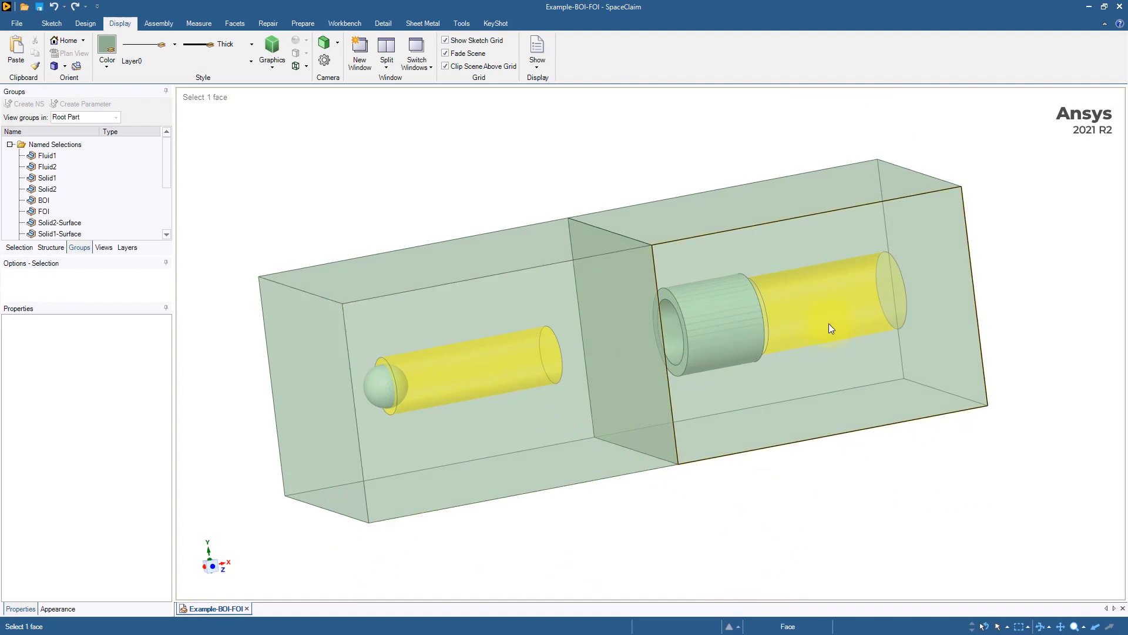
middle_drag(806, 432, 680, 521)
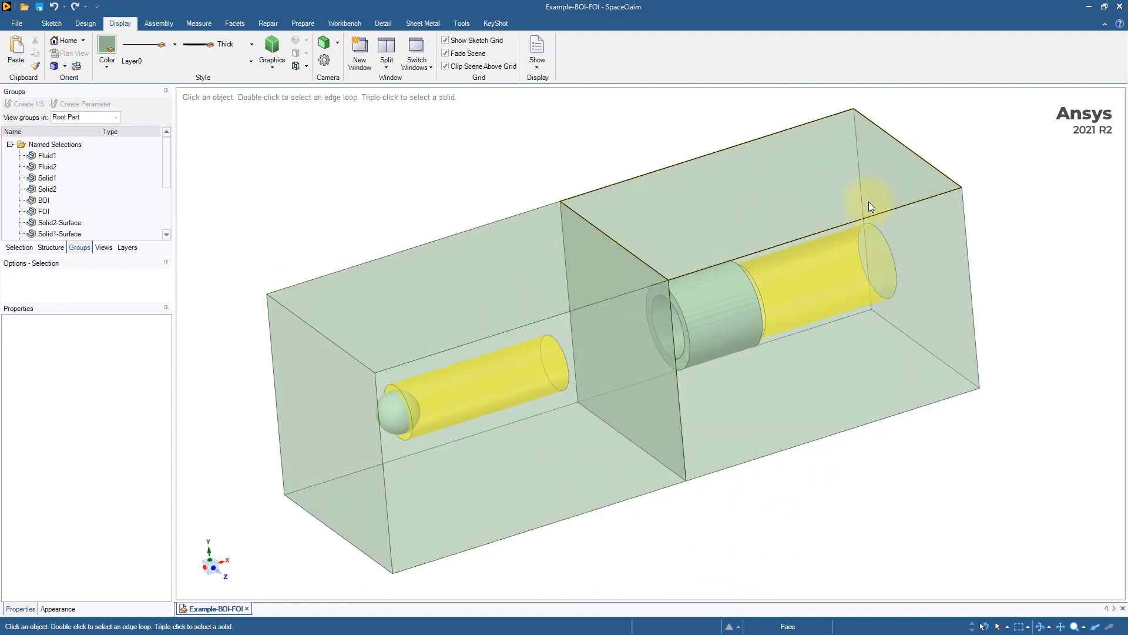
mouse_move(761, 539)
middle_down()
mouse_move(778, 544)
mouse_move(767, 549)
middle_up()
click(567, 290)
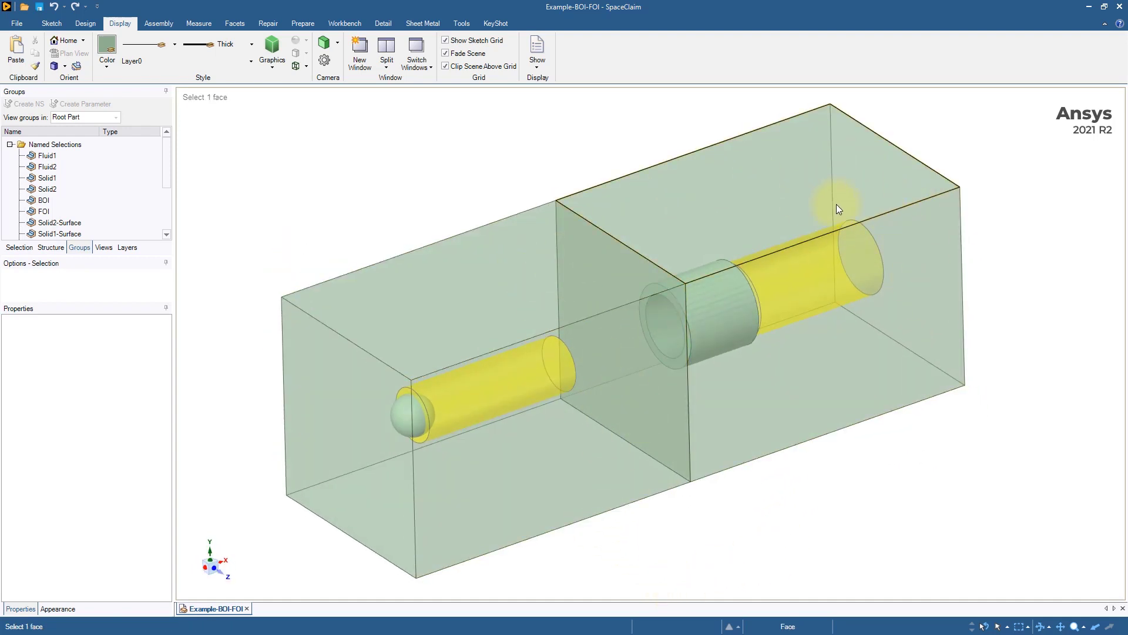
middle_drag(783, 513, 451, 414)
click(395, 376)
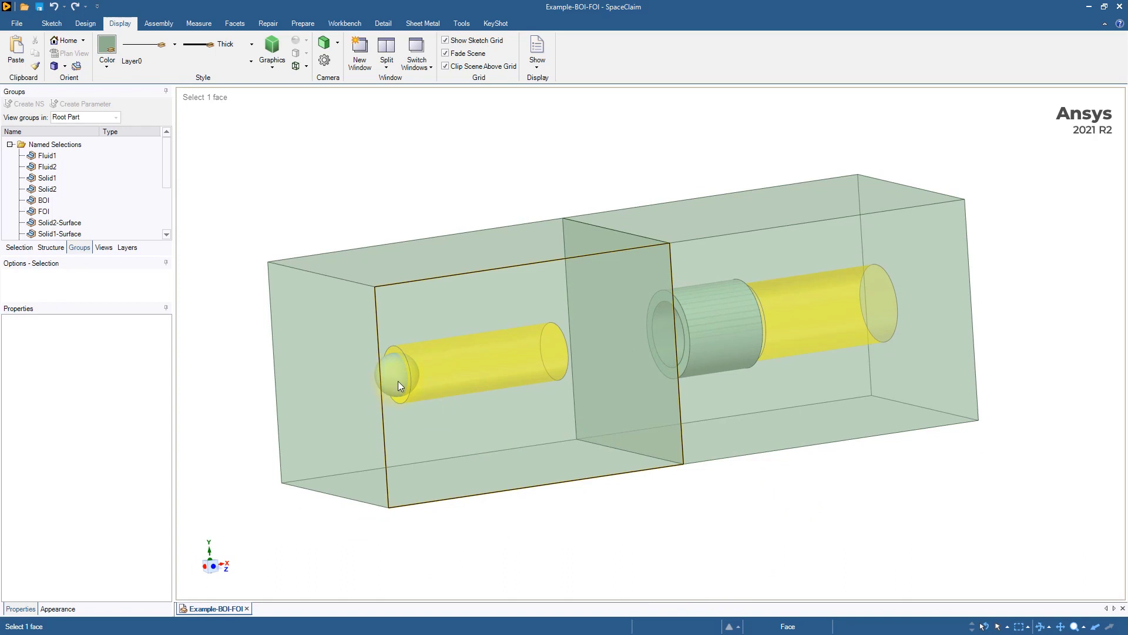
click(739, 304)
click(706, 527)
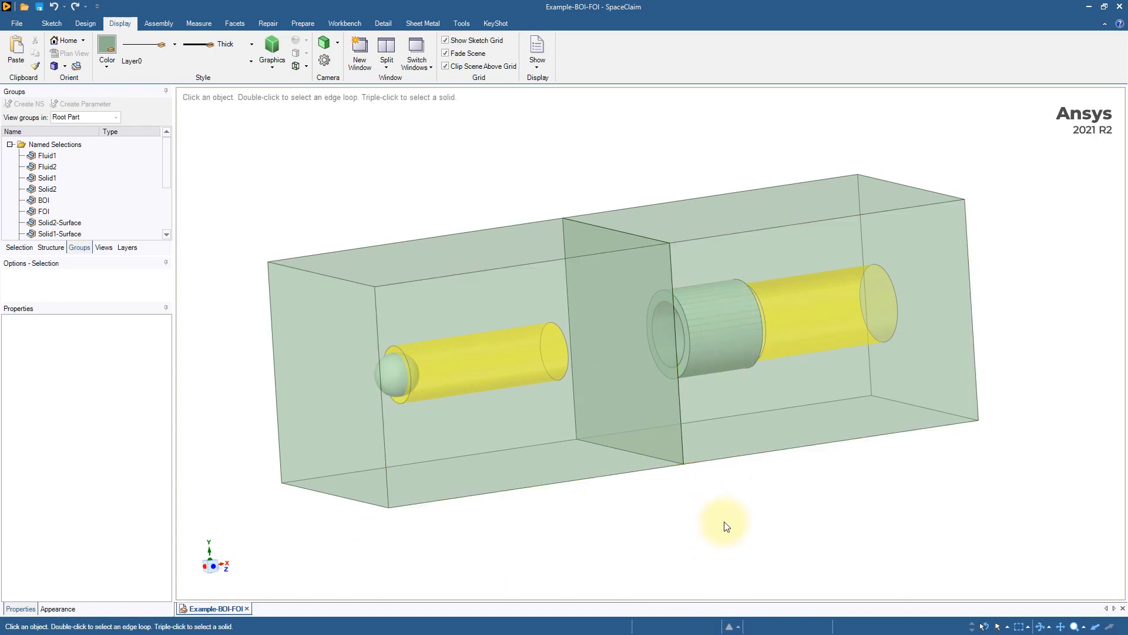
middle_drag(725, 526, 466, 504)
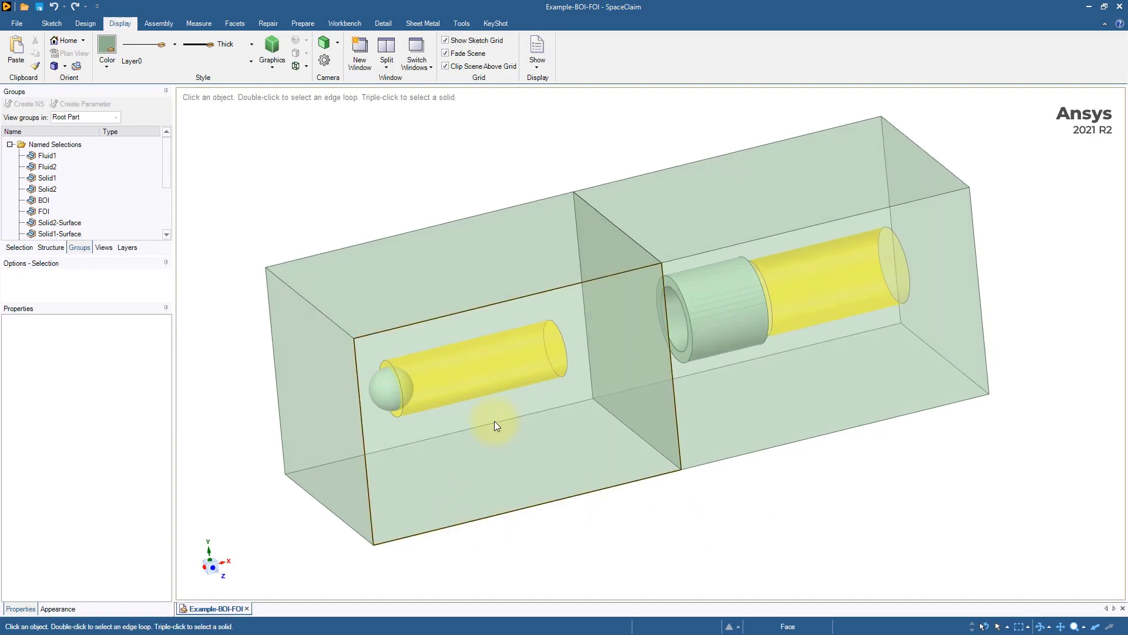
click(494, 421)
mouse_move(434, 405)
middle_down()
mouse_move(370, 404)
mouse_move(434, 397)
middle_up()
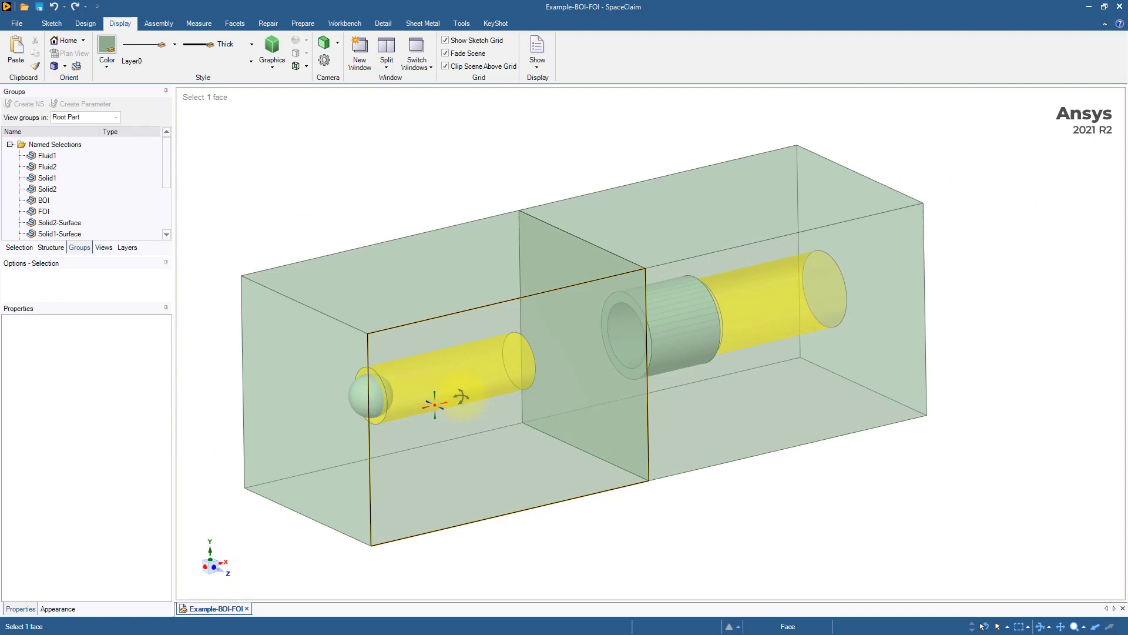
scroll(867, 317, up, 3)
mouse_move(867, 317)
middle_down()
mouse_move(801, 459)
mouse_move(699, 458)
mouse_move(605, 484)
mouse_move(697, 484)
mouse_move(817, 459)
mouse_move(958, 284)
mouse_move(767, 440)
mouse_move(803, 492)
middle_up()
scroll(817, 459, down, 2)
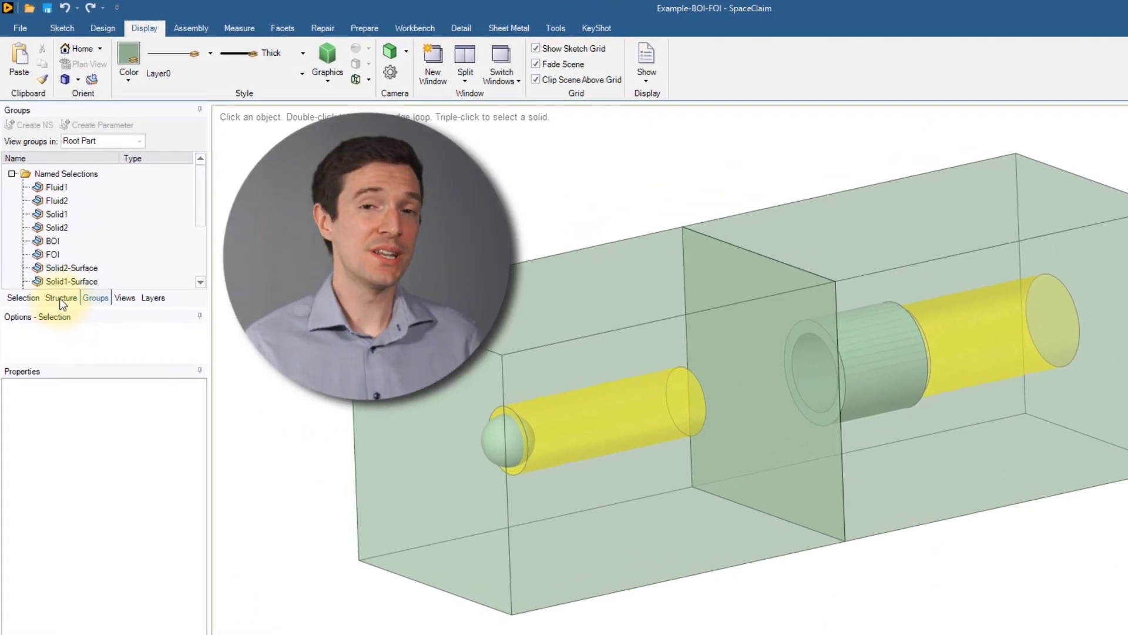
Expand Main Geometry in the Structure tree to list Solid1, Fluid1, Solid2 and Fluid2.
click(50, 247)
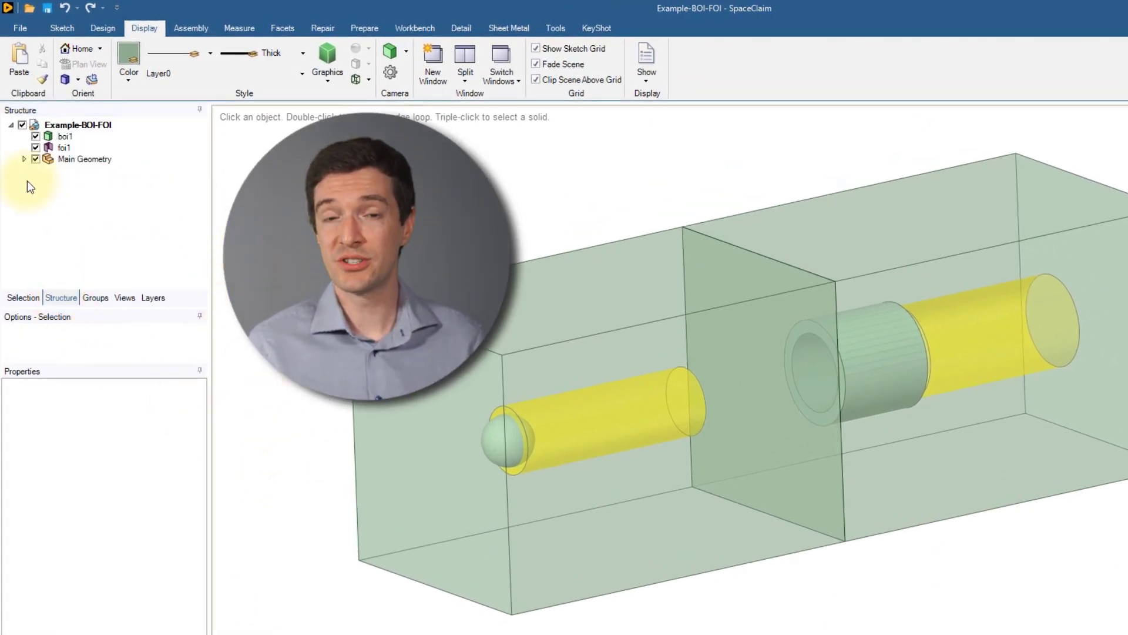
click(24, 160)
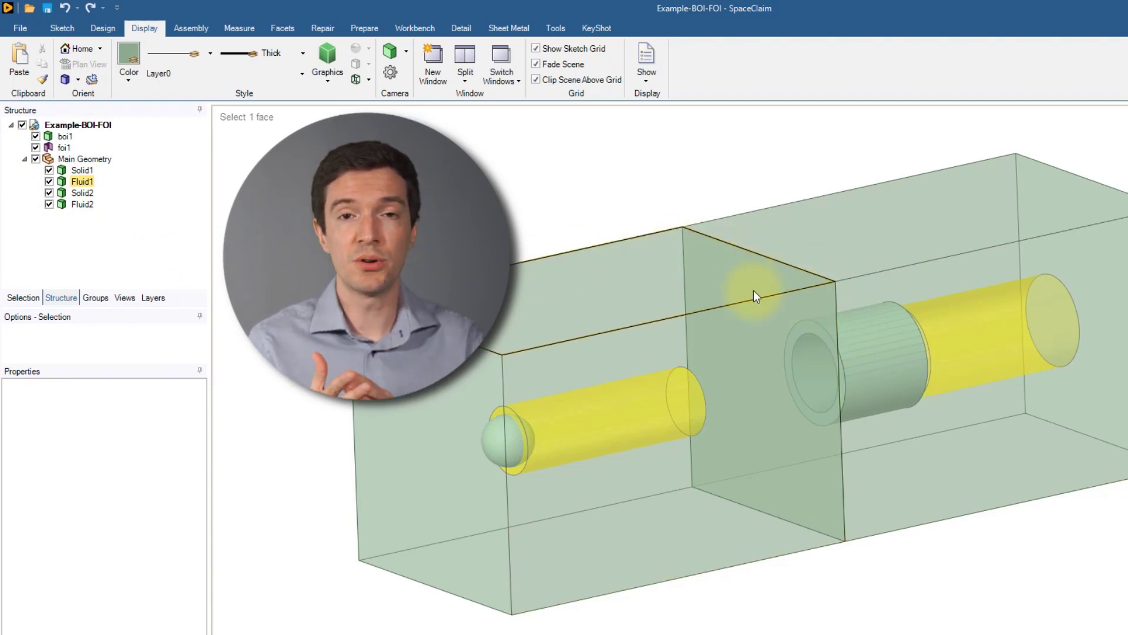
click(751, 447)
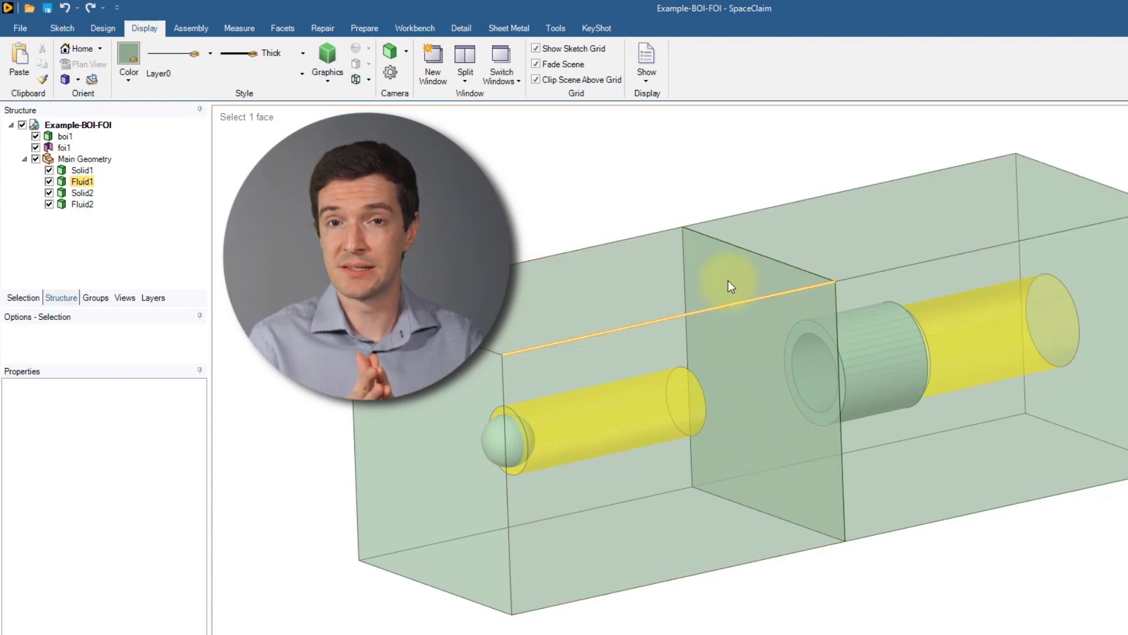
key(Escape)
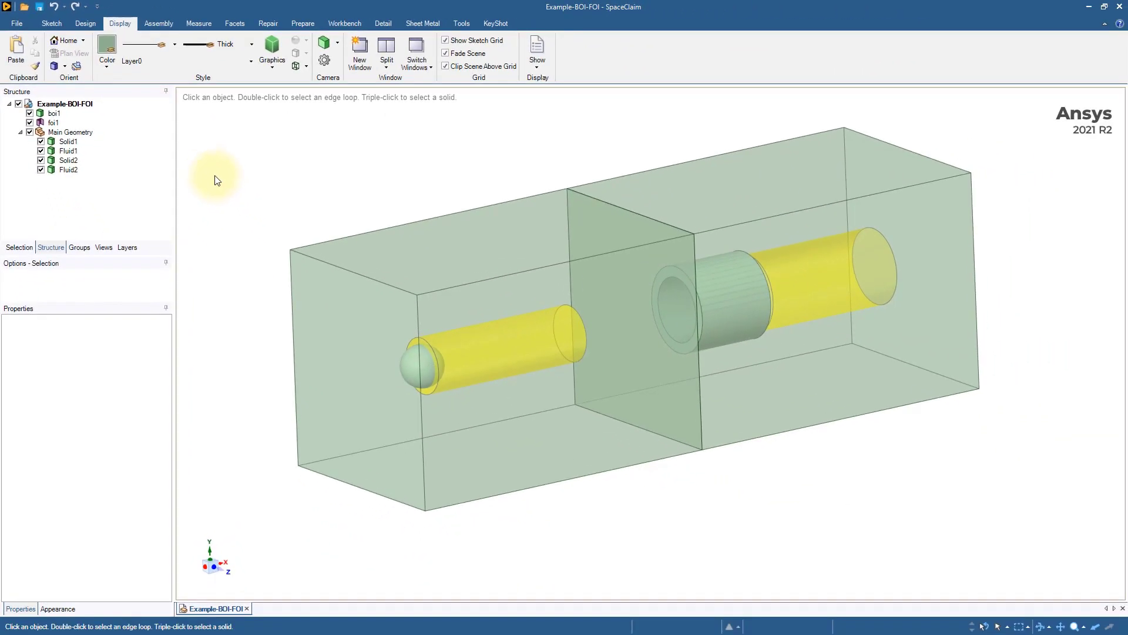
Show the boi1 body and suppress it for physics.
click(29, 123)
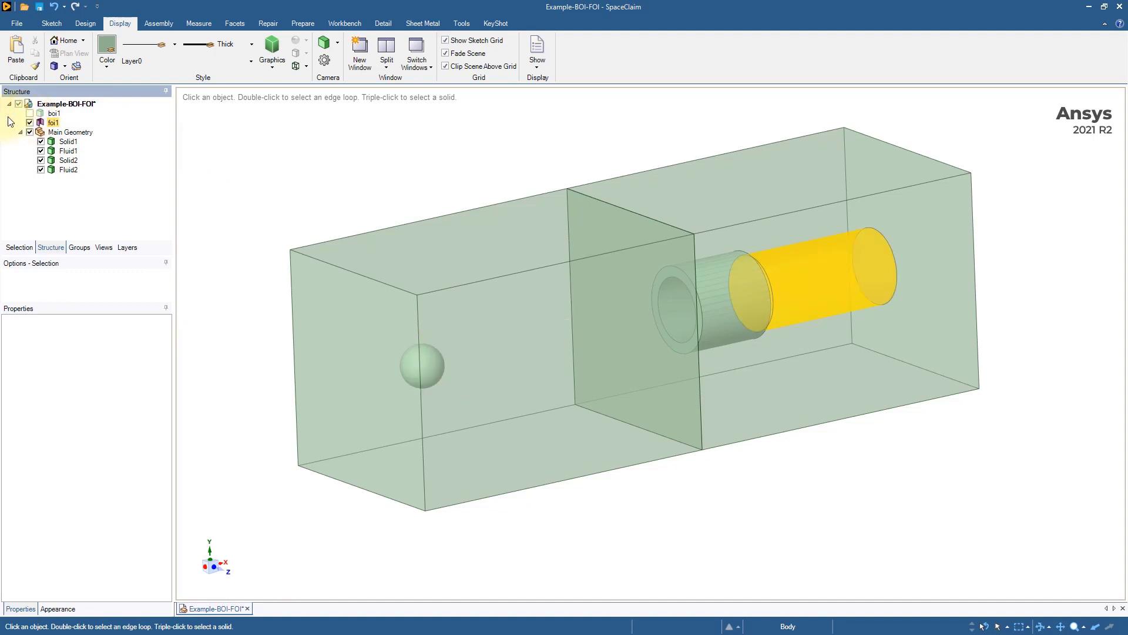
click(29, 114)
right_click(51, 113)
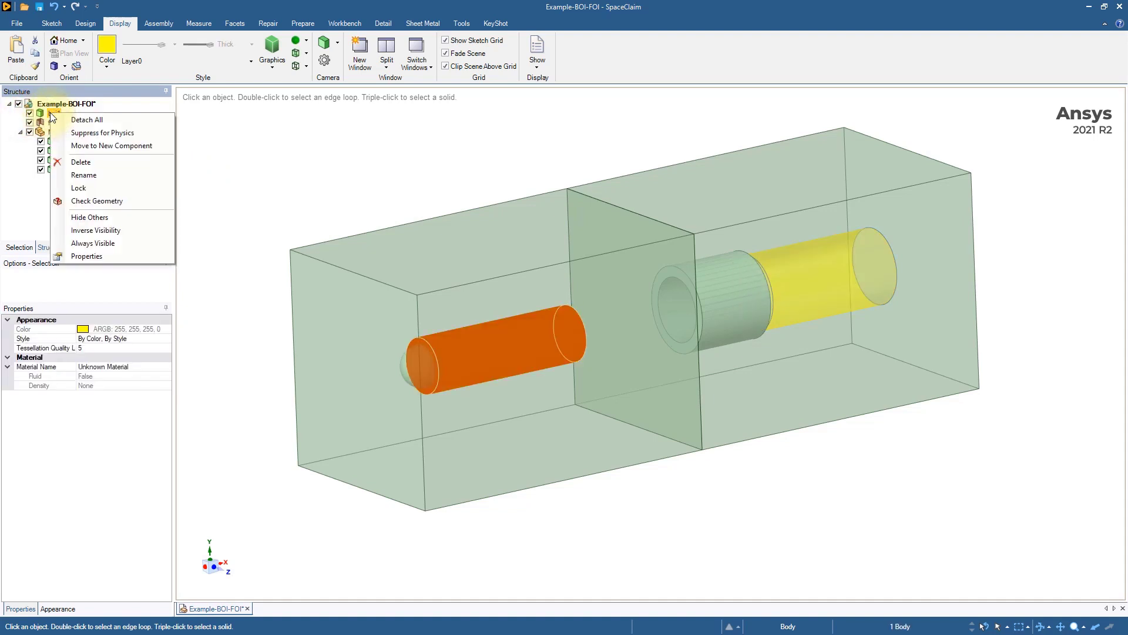
click(75, 133)
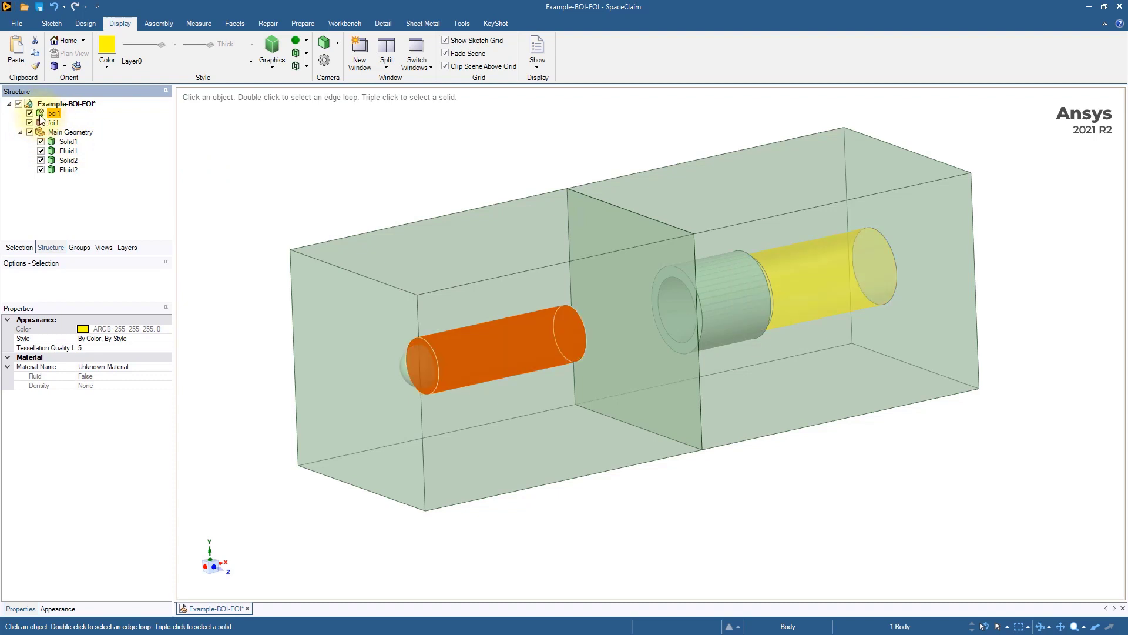
Suppress foi1 for physics and hide the foi1 cylinder.
right_click(51, 122)
click(84, 133)
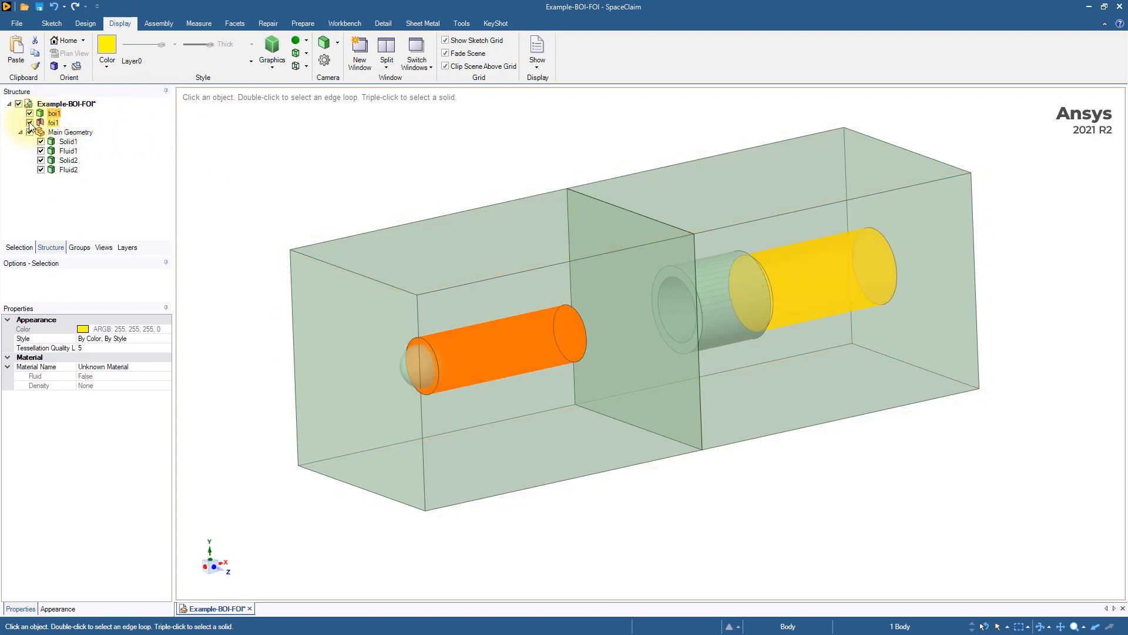
click(221, 147)
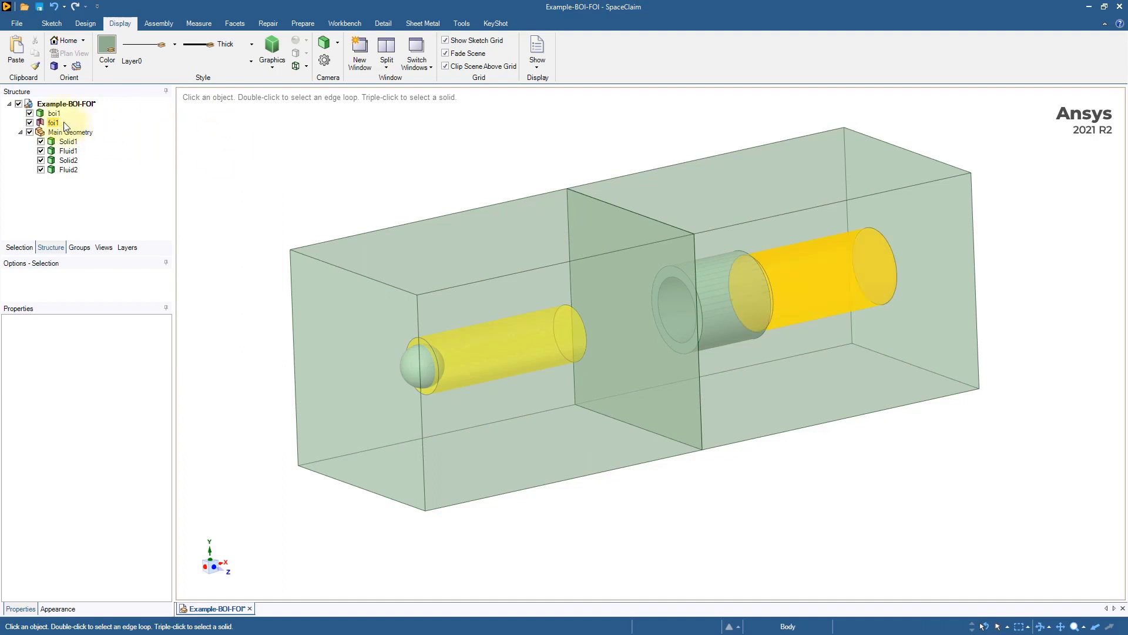
click(29, 123)
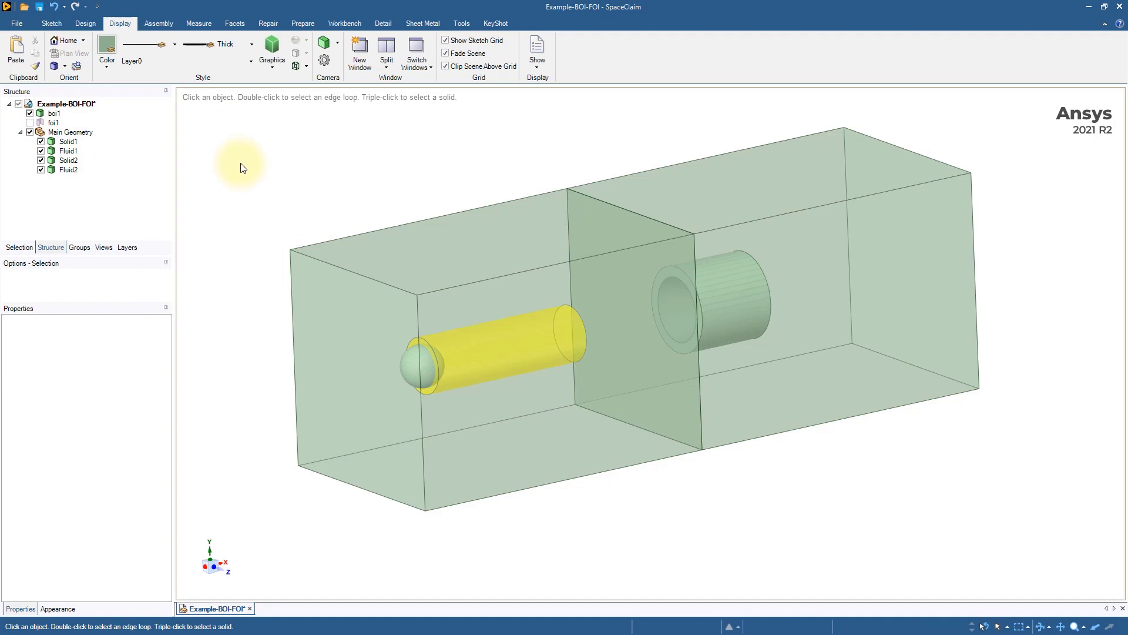
Run Workbench Share, inspect the red coincident faces, and share 6 faces and 8 edges.
click(334, 27)
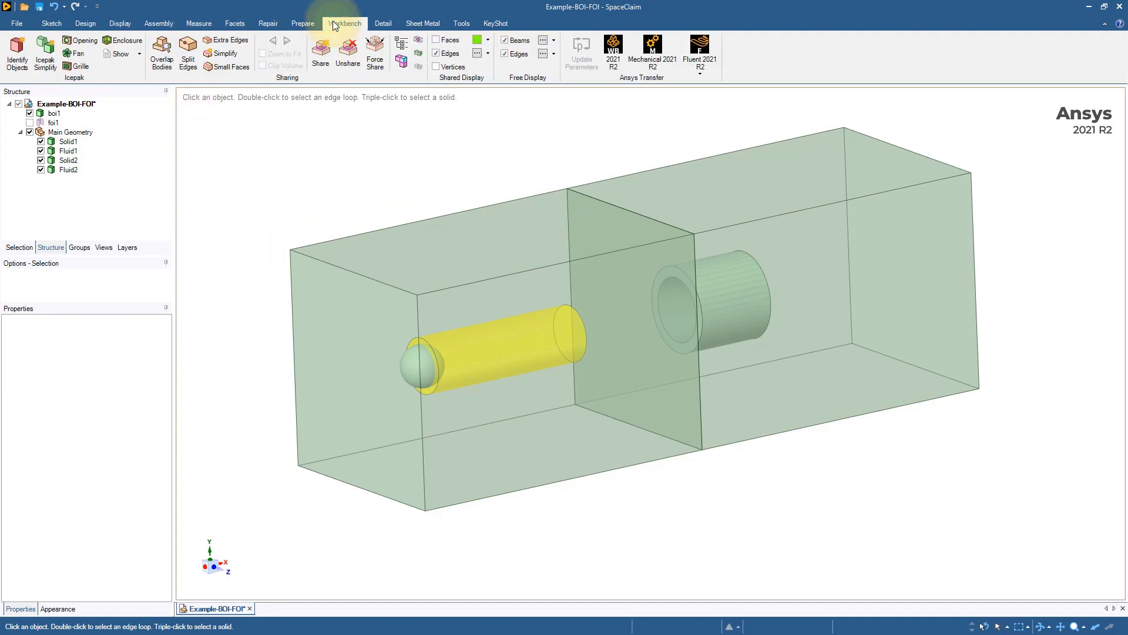
click(320, 56)
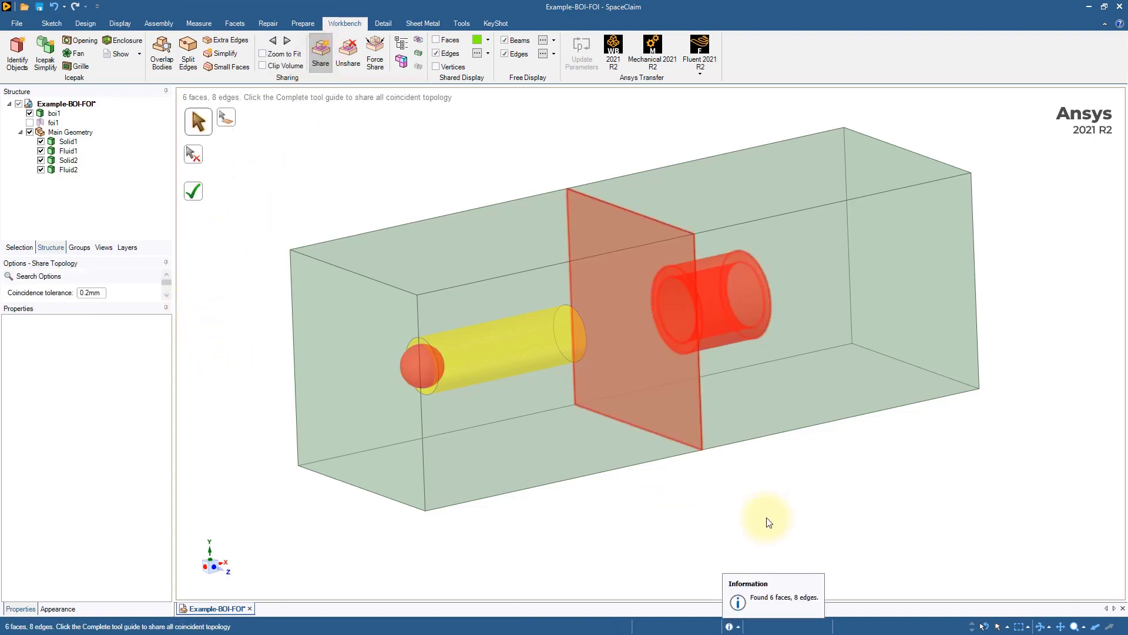
mouse_move(767, 523)
middle_down()
mouse_move(745, 493)
mouse_move(781, 523)
middle_up()
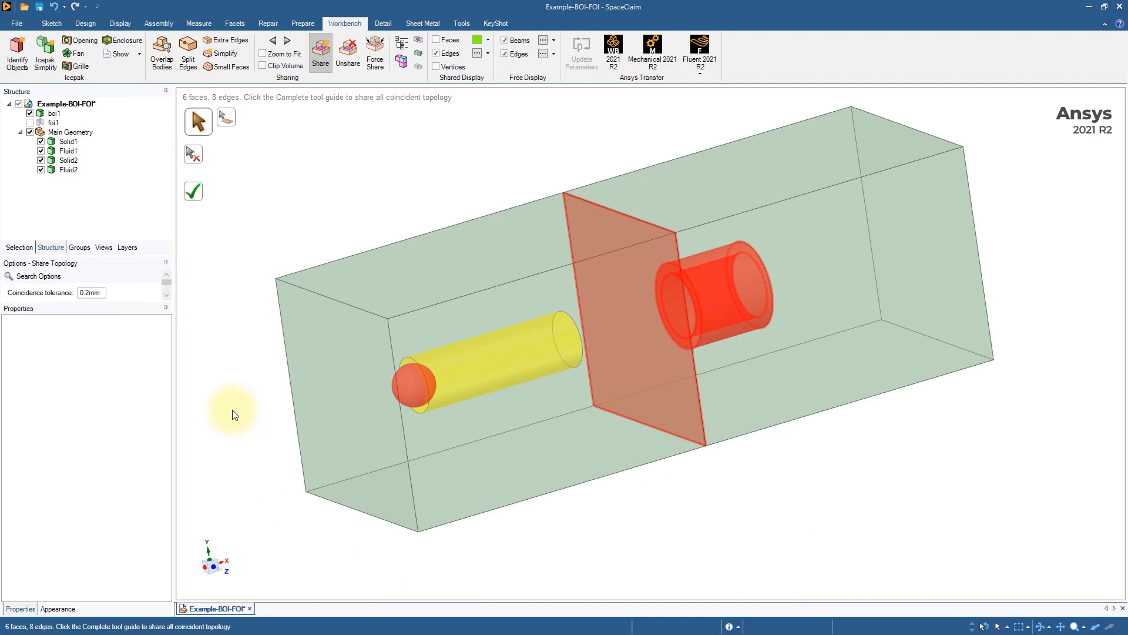
mouse_move(814, 496)
middle_down()
mouse_move(832, 539)
mouse_move(817, 461)
mouse_move(768, 443)
mouse_move(632, 466)
mouse_move(708, 499)
mouse_move(809, 510)
middle_up()
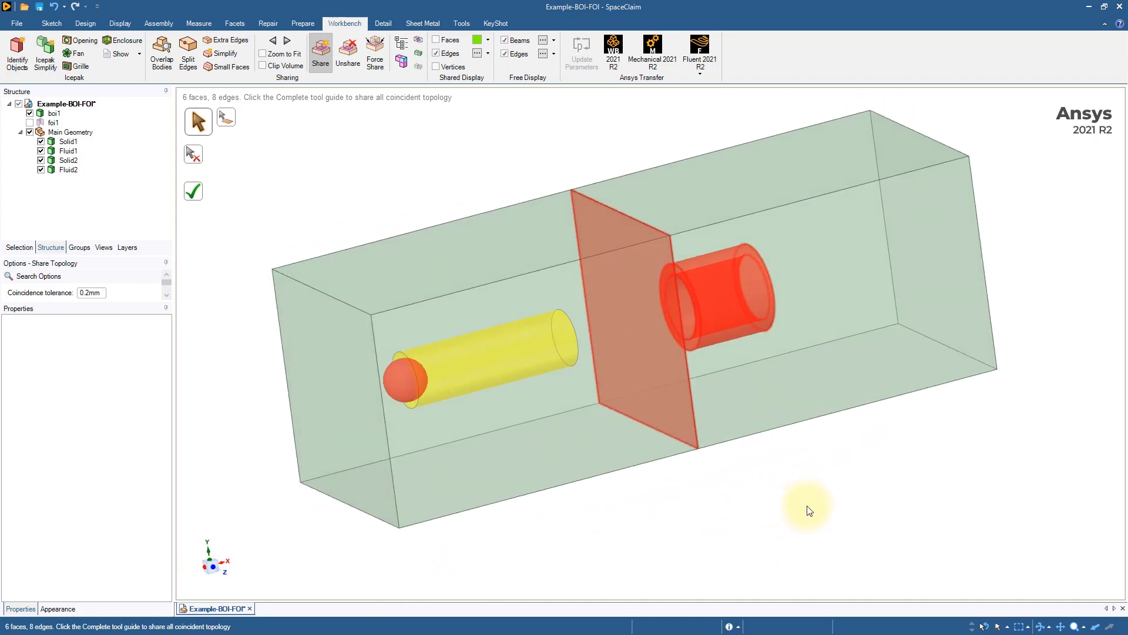
click(195, 196)
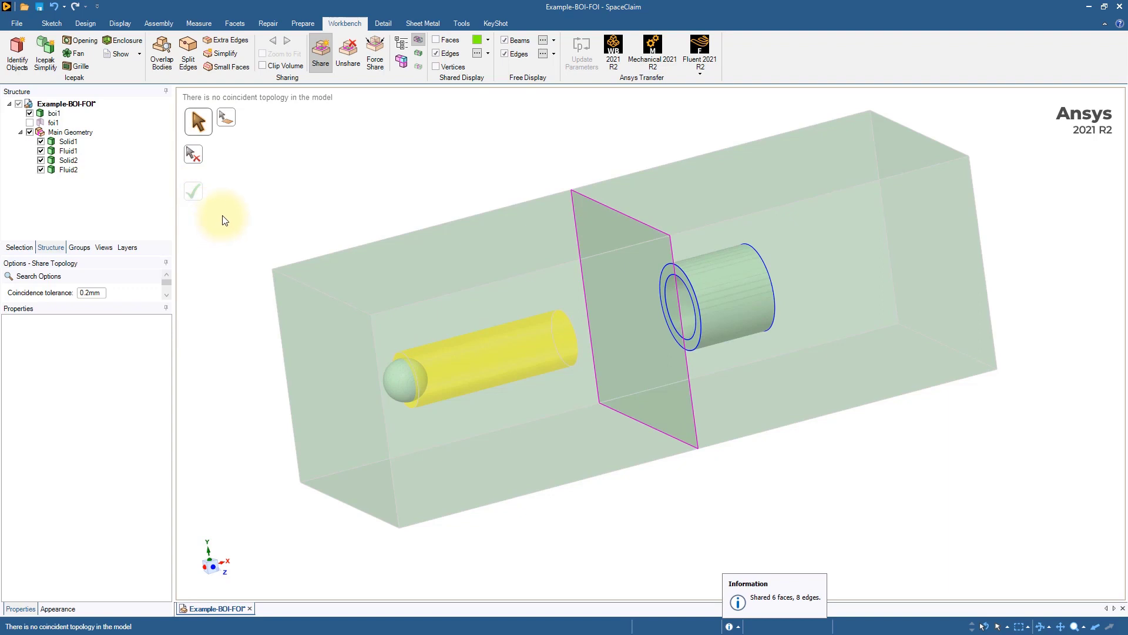
Exit the Share tool and make the foi1 cylinder visible again.
key(Escape)
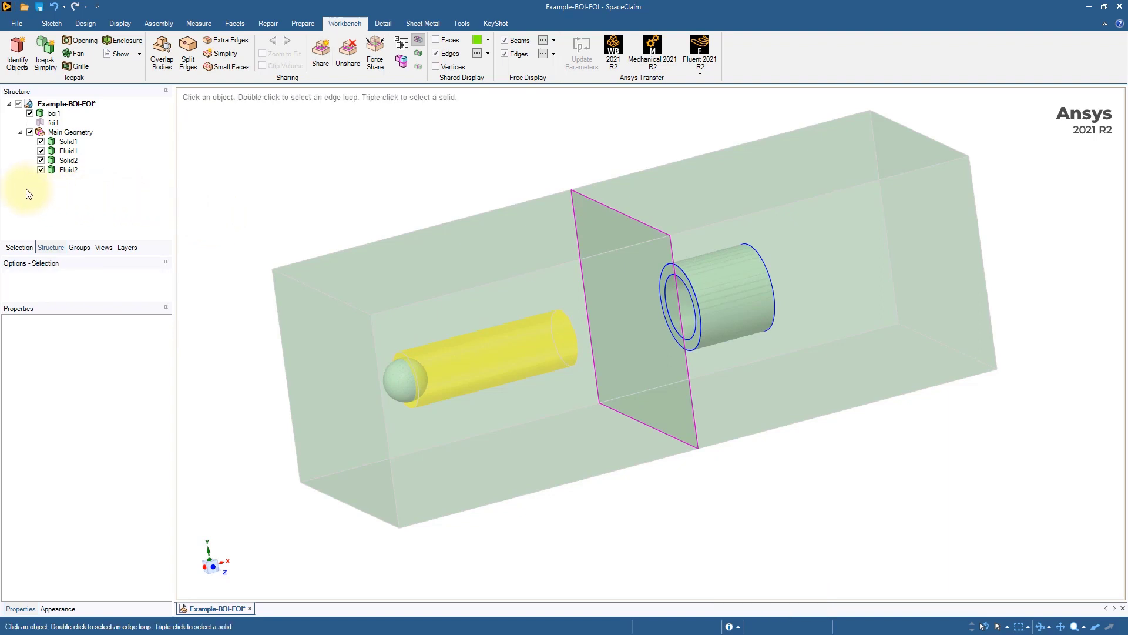
click(29, 122)
click(30, 122)
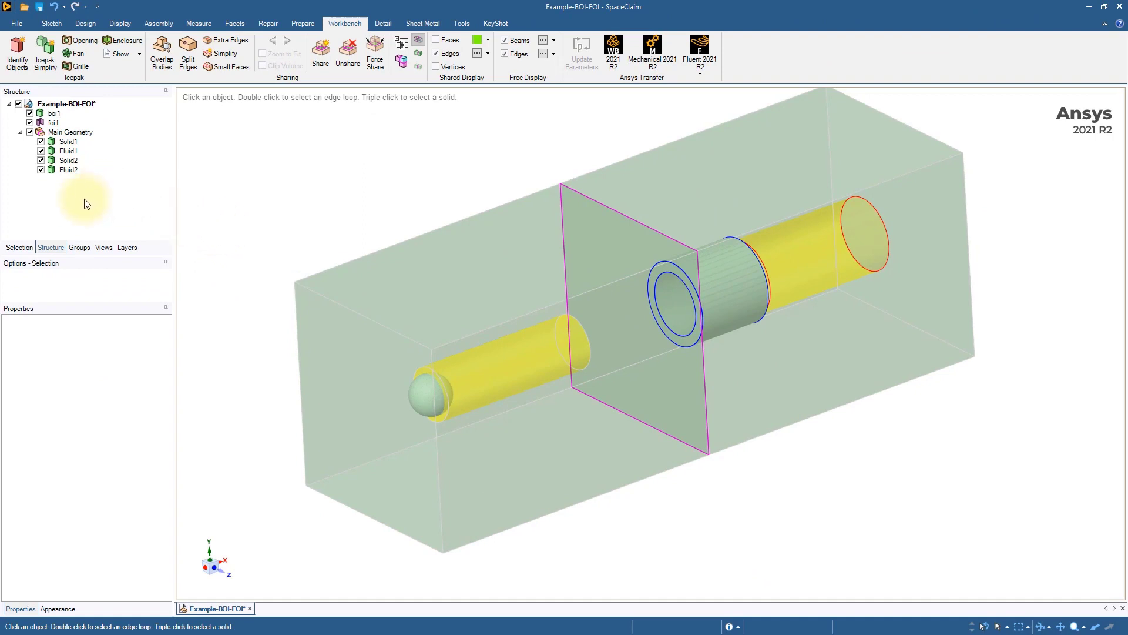
Review the model from above and save the Example-BOI-FOI file.
mouse_move(255, 425)
middle_down()
mouse_move(187, 399)
mouse_move(216, 423)
middle_up()
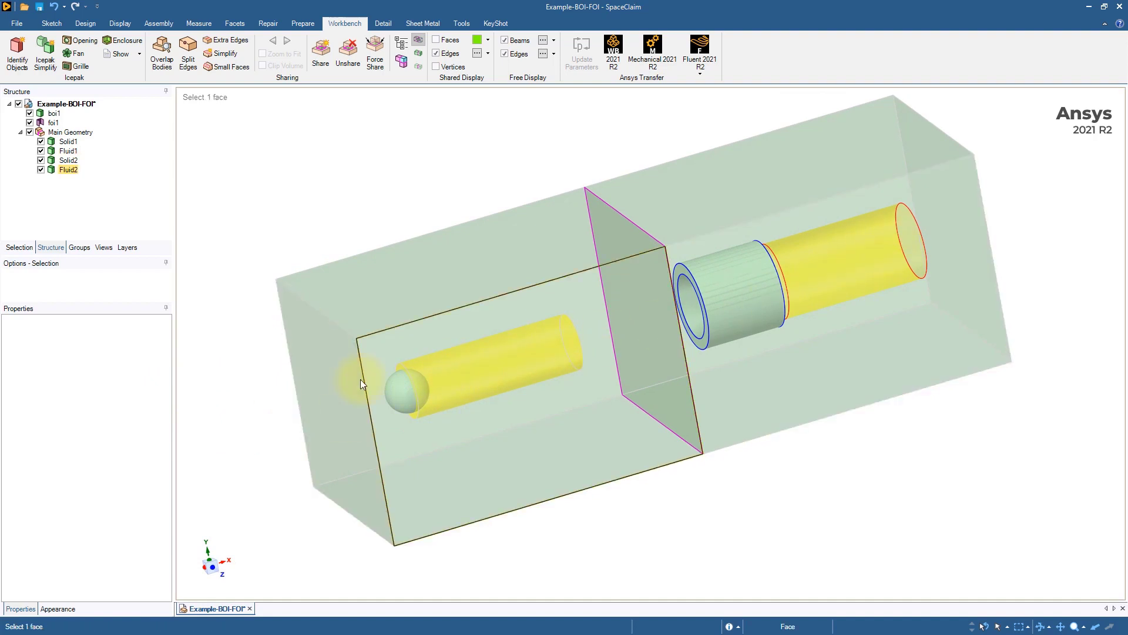
middle_drag(308, 217, 345, 204)
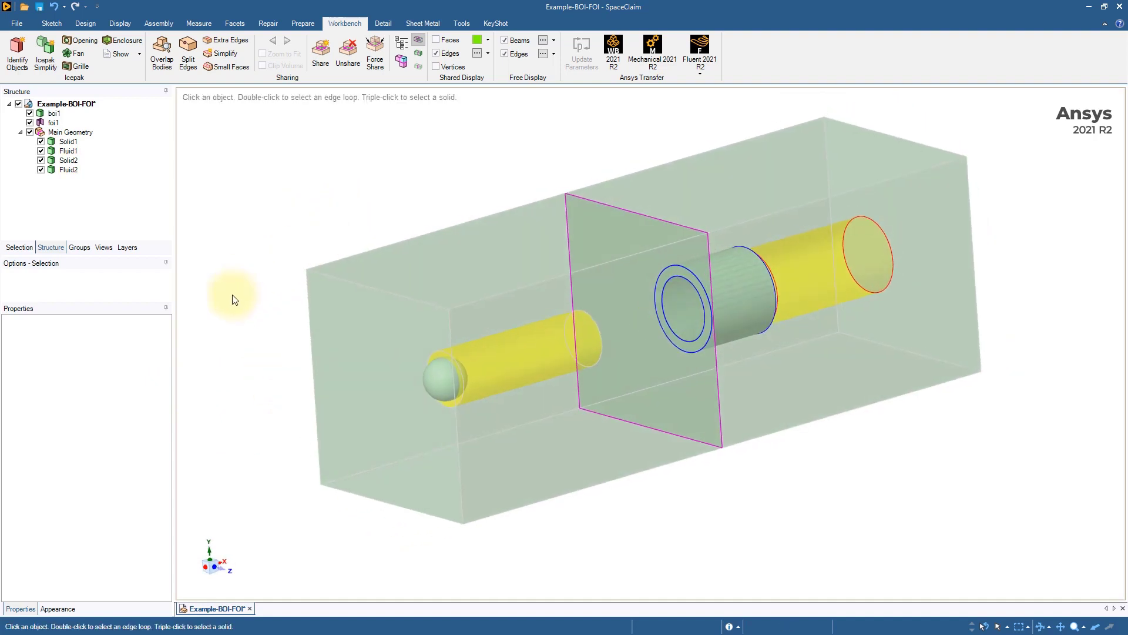
click(18, 27)
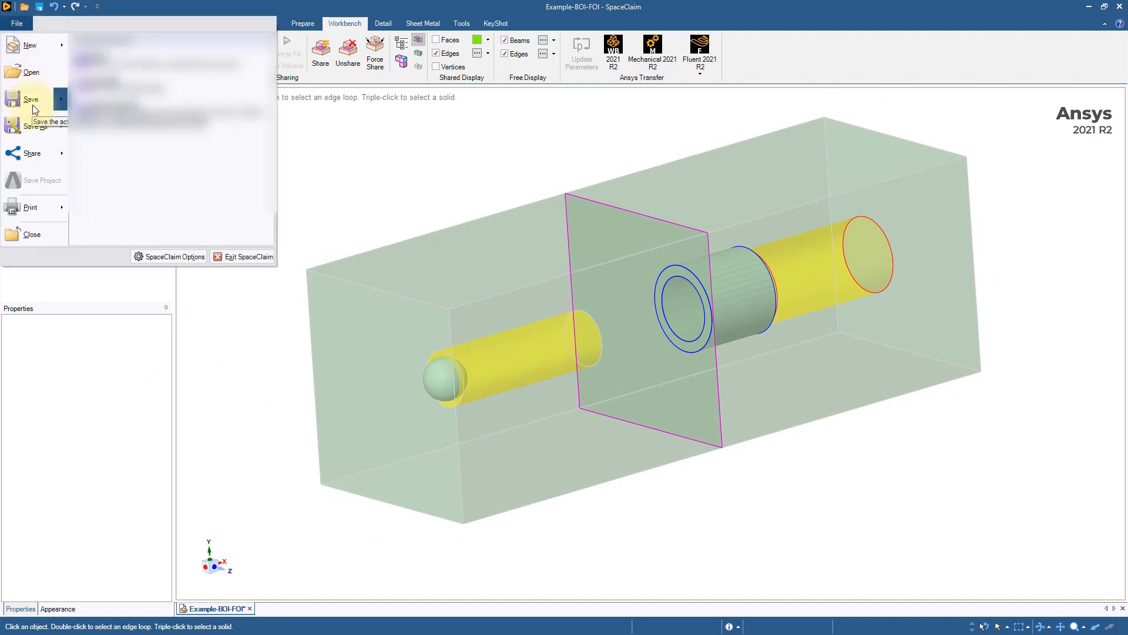
click(32, 100)
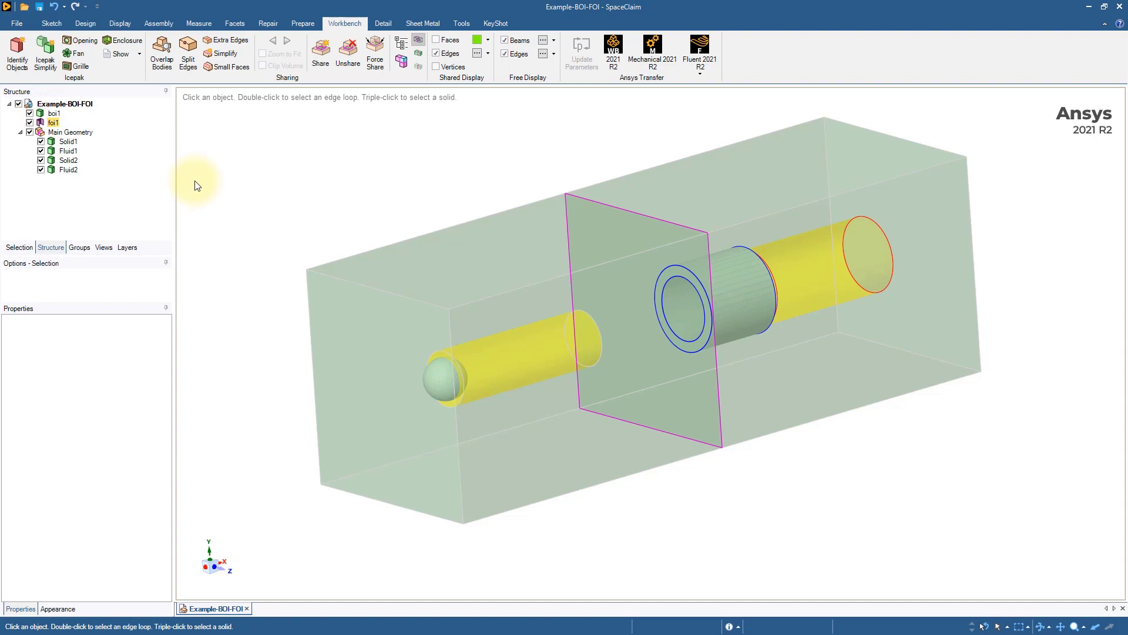